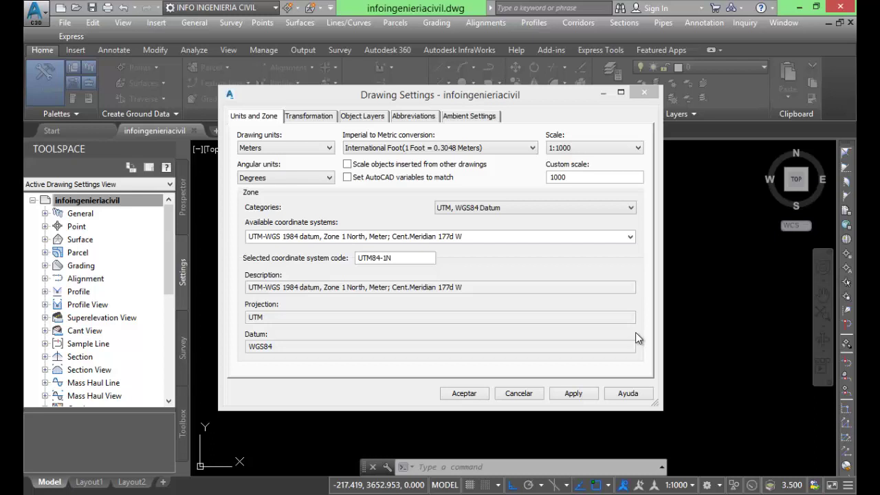
Keep UTM, WGS84 Datum as the zone category and zoom the Google Earth globe toward South America.
click(568, 208)
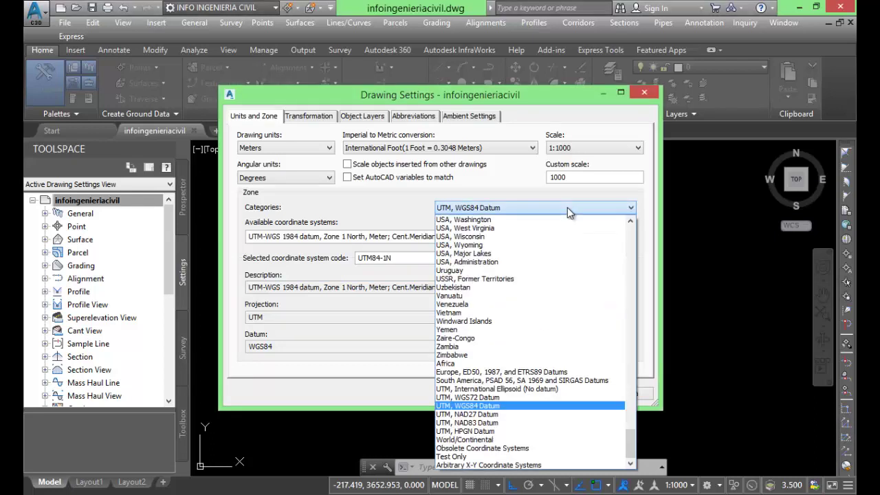
click(492, 405)
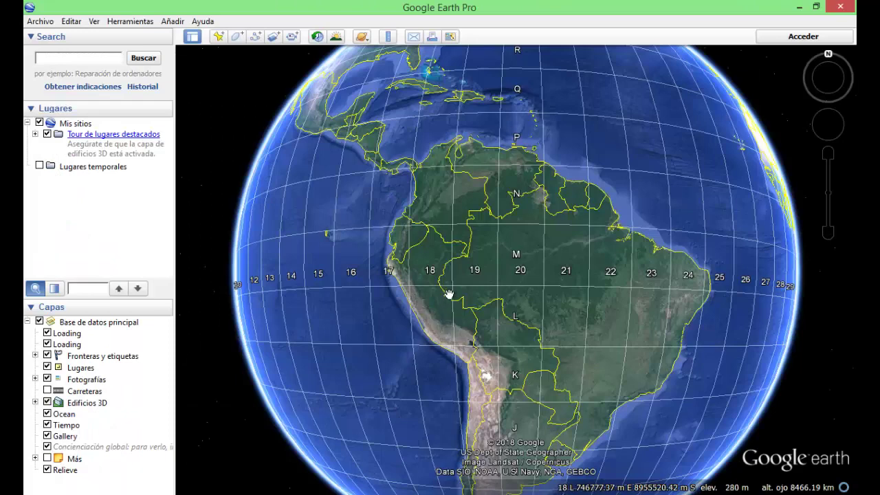
scroll(456, 292, up, 2)
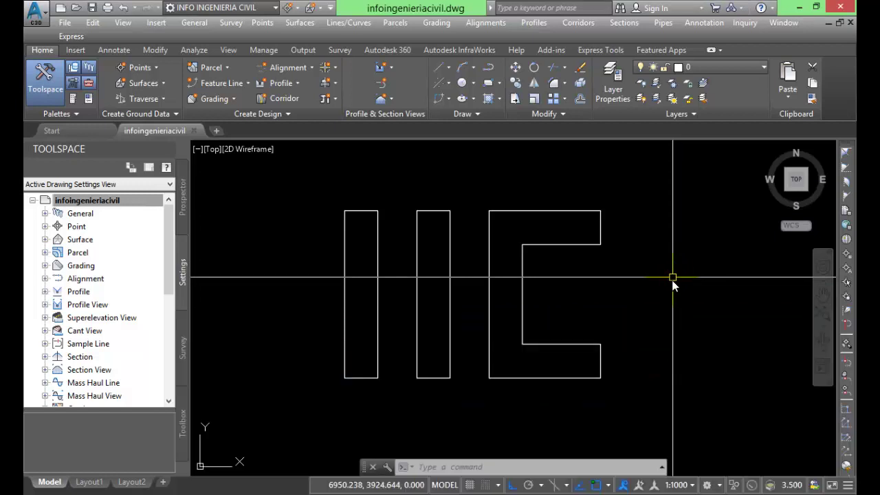
Select the infoingenieriacivil drawing in Toolspace's Settings tab and bring up its shortcut menu.
click(121, 225)
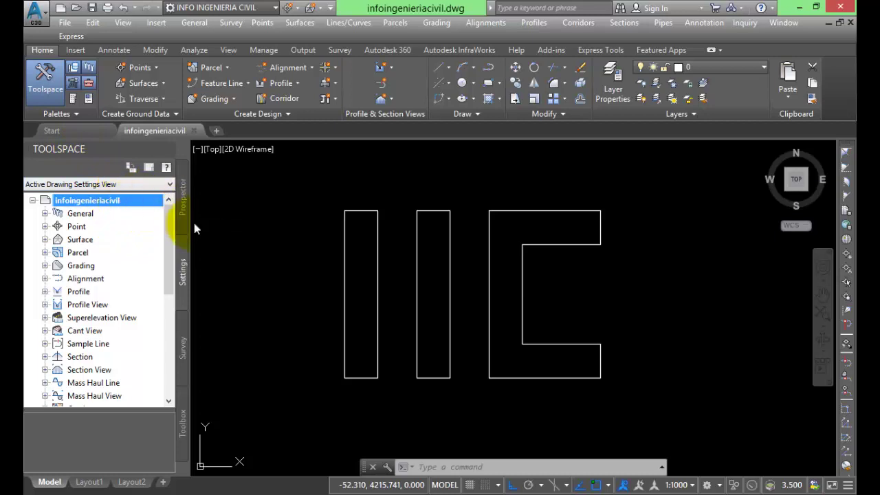
click(183, 263)
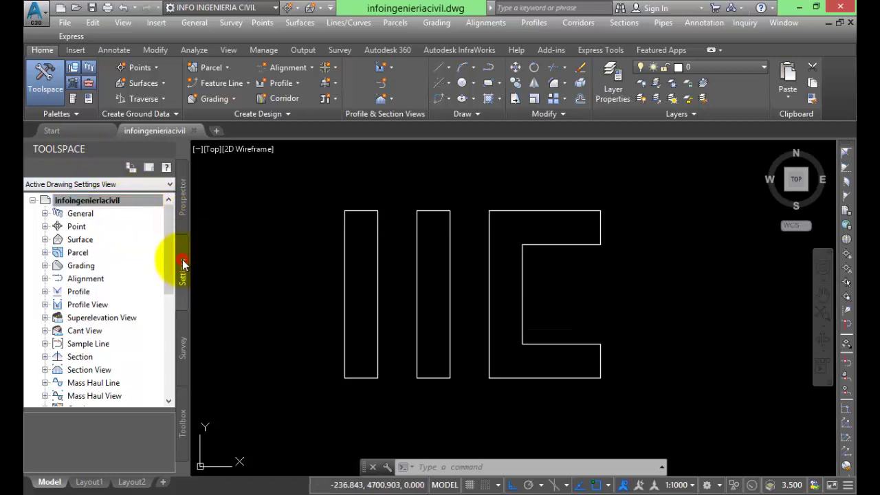
click(111, 202)
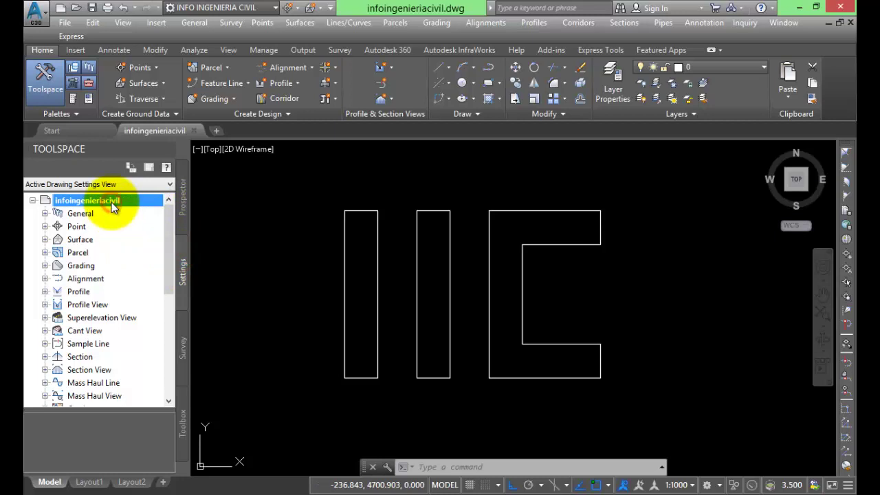
right_click(112, 202)
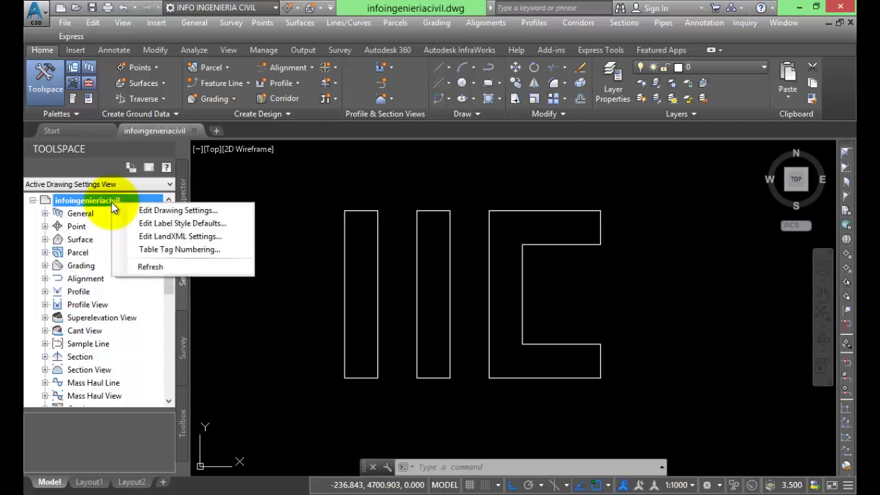
Open Edit Drawing Settings and look through the zone category and coordinate system lists unchanged.
click(216, 211)
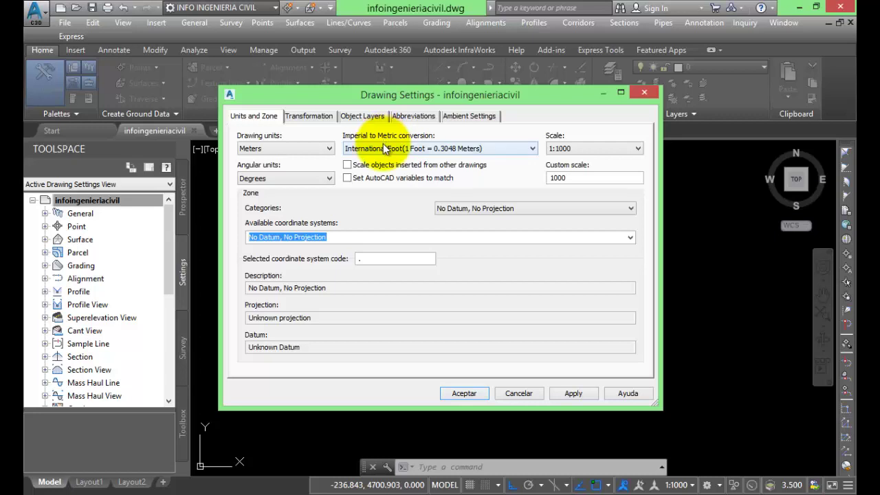
click(482, 210)
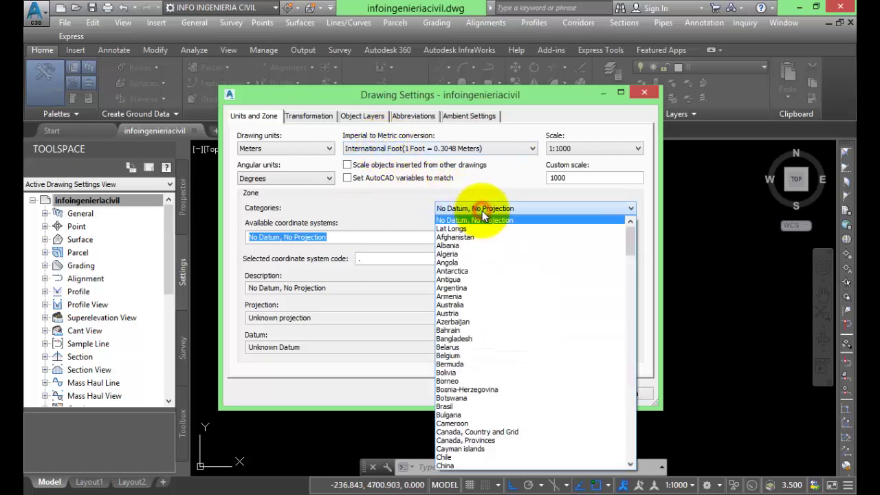
click(482, 210)
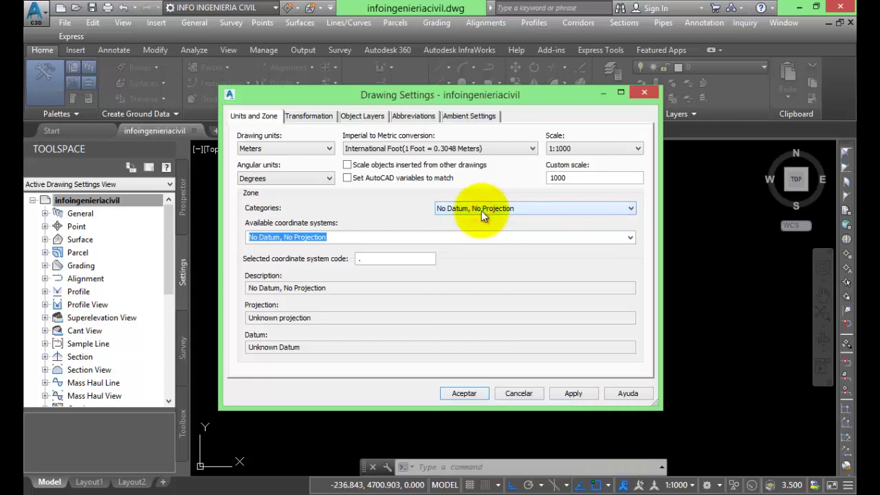
click(503, 211)
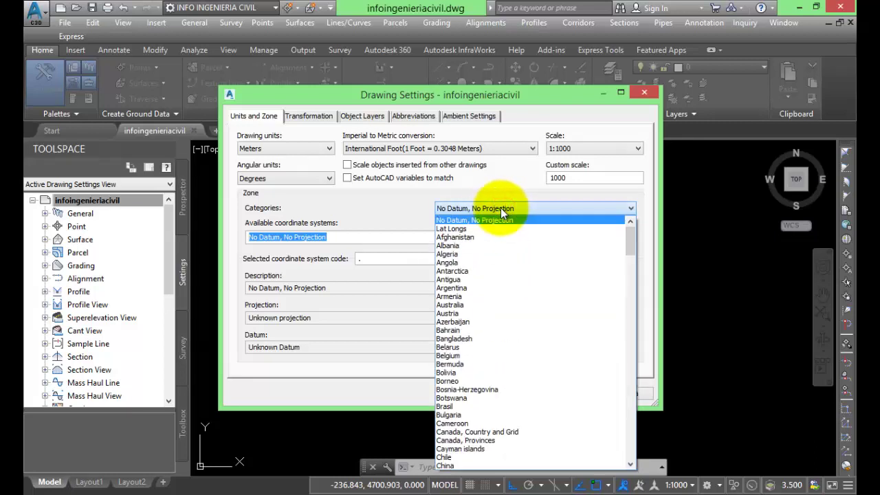
click(501, 207)
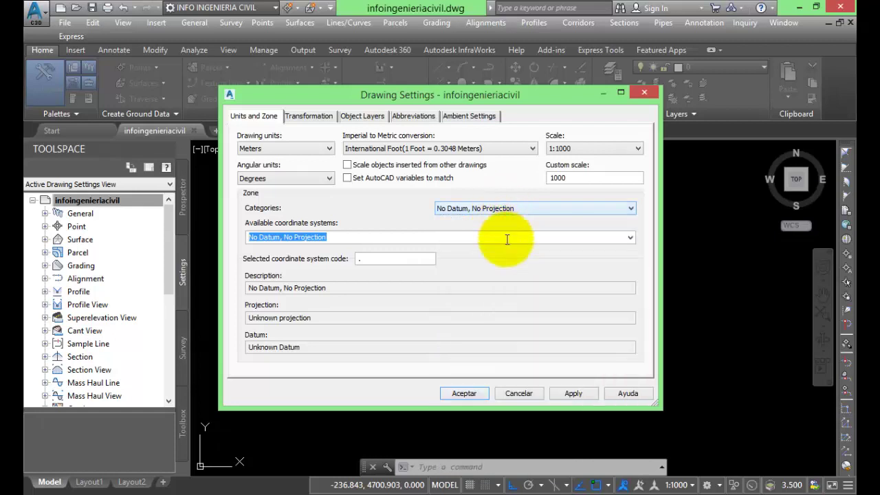
click(626, 238)
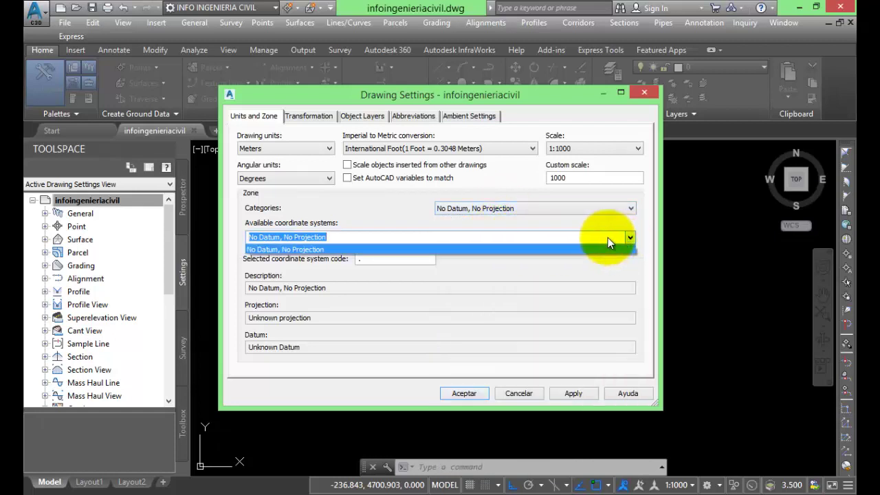
click(608, 240)
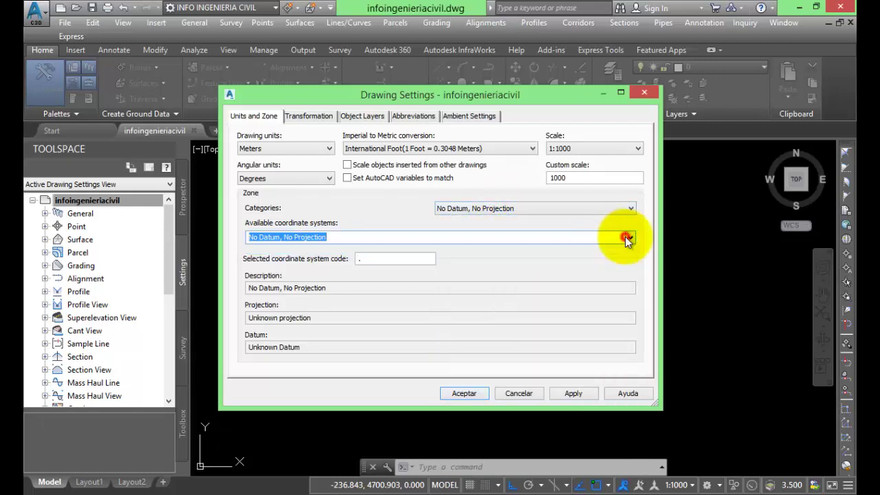
Scroll the Categories list to the bottom and choose UTM, WGS84 Datum.
click(472, 208)
drag(631, 234, 660, 458)
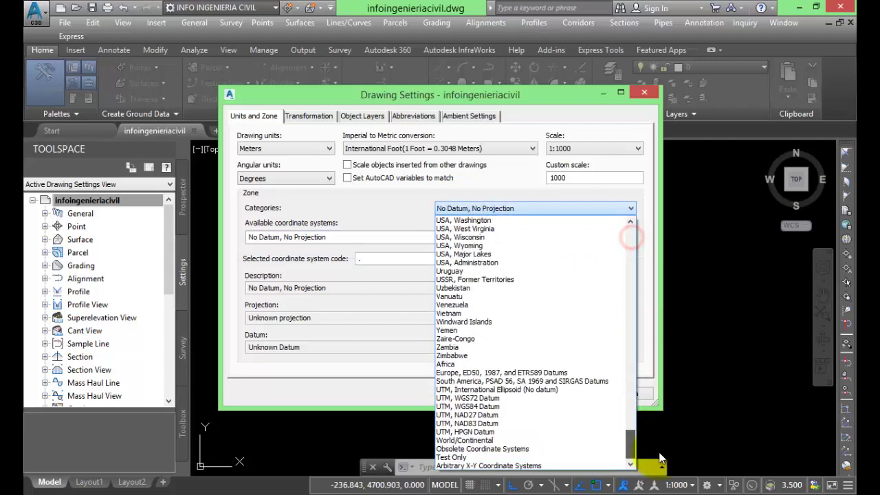
click(496, 407)
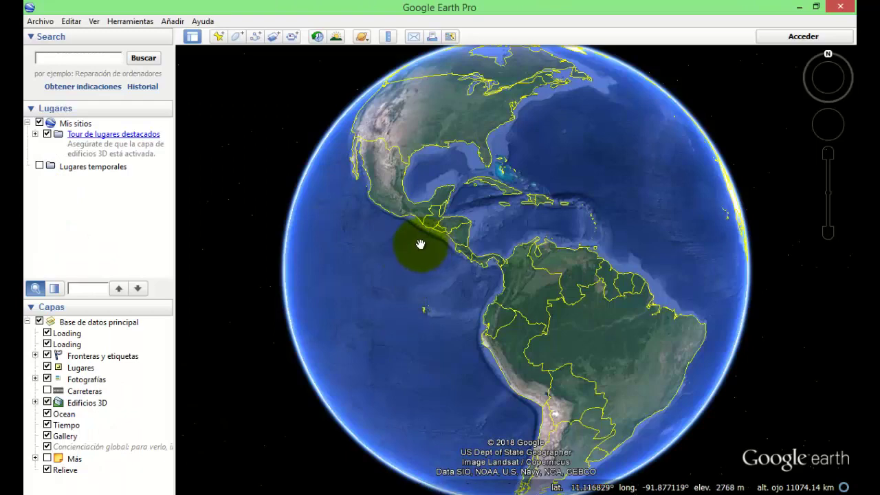
Set Google Earth's Mostrar lat./long. option to Universal Transversal de Mercator and apply it.
scroll(444, 237, up, 2)
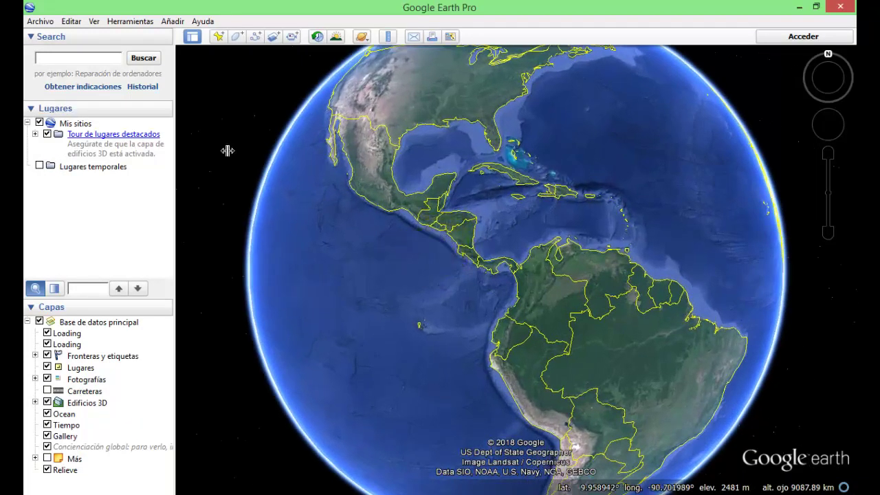
click(131, 24)
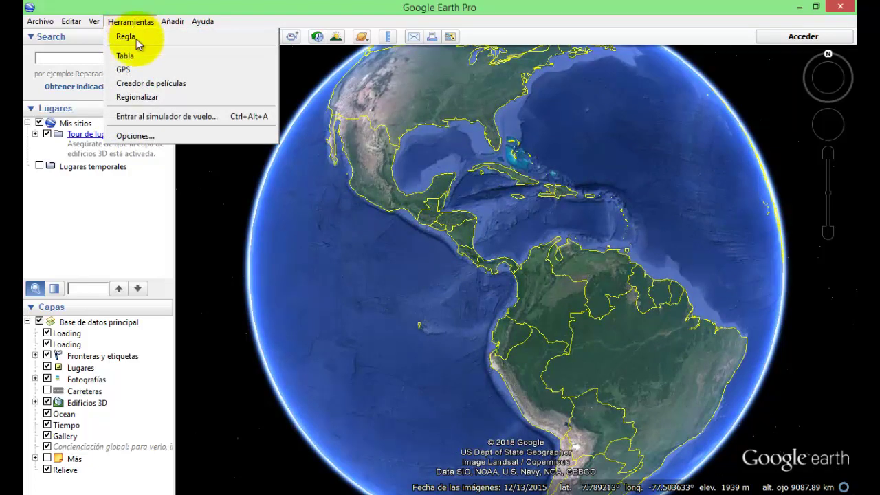
click(135, 135)
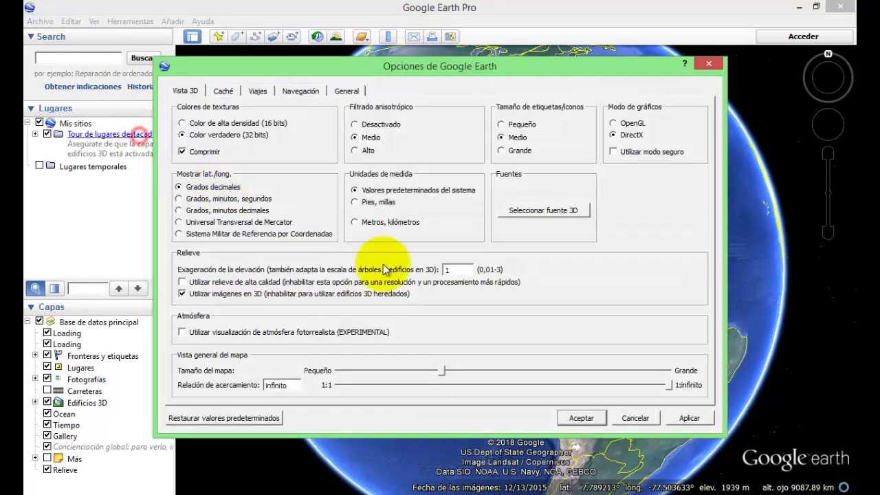
click(189, 226)
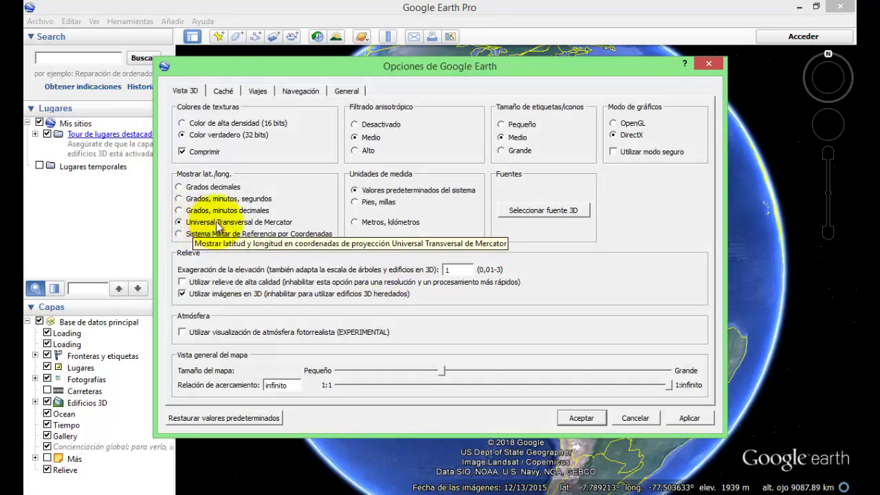
click(697, 418)
click(596, 417)
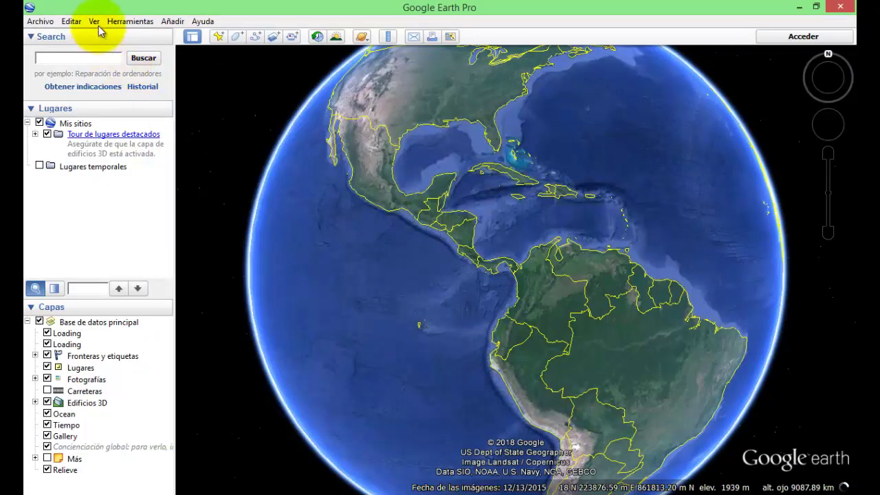
Show the coordinate grid overlay and zoom the globe out.
click(94, 21)
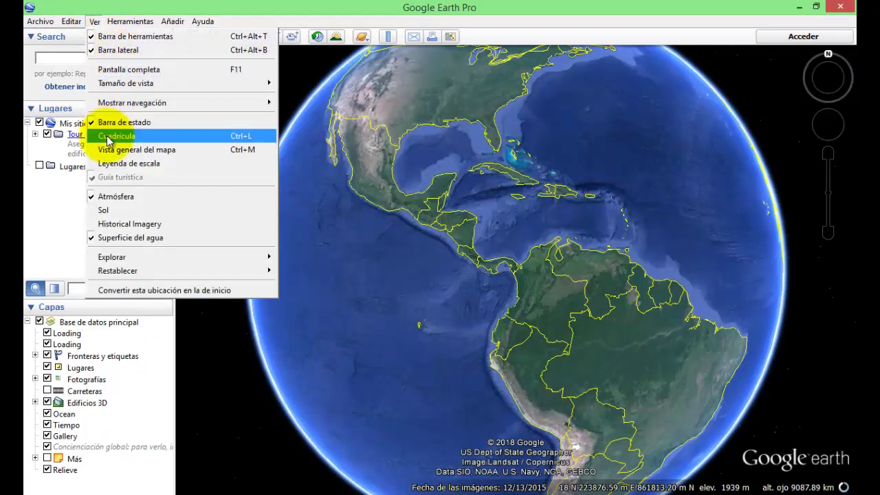
key(Escape)
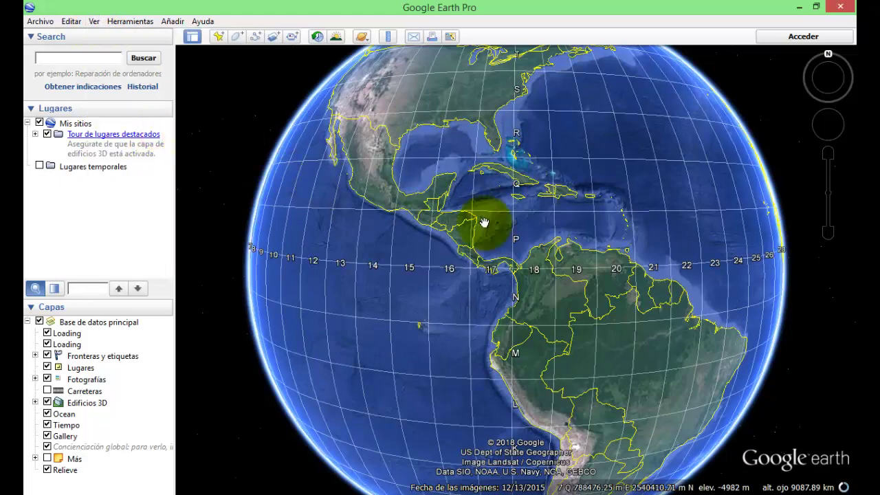
scroll(602, 309, down, 2)
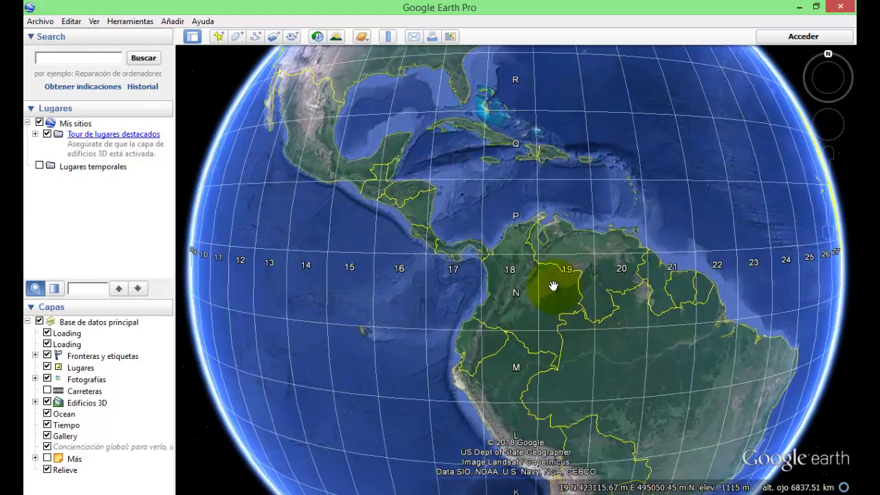
scroll(548, 283, down, 2)
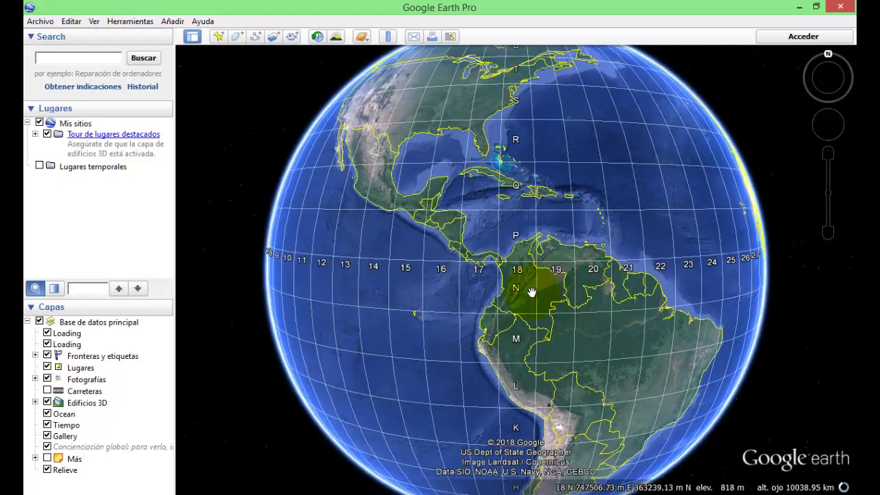
Spin the globe east past Africa, India and Southeast Asia out to the open Pacific.
drag(614, 285, 506, 300)
drag(621, 304, 491, 295)
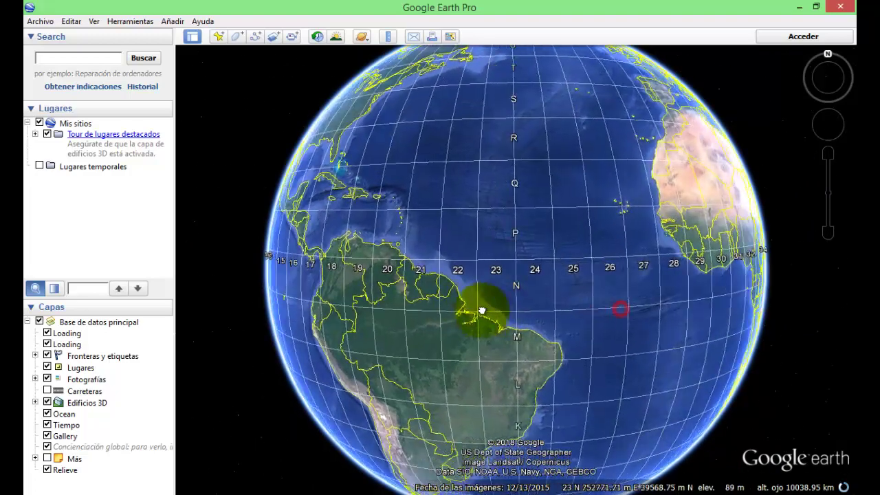
drag(622, 308, 417, 306)
drag(570, 320, 488, 318)
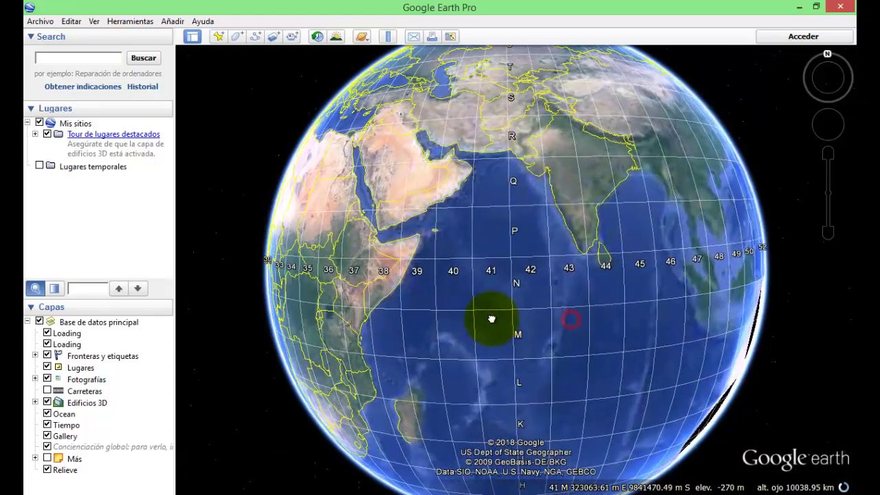
drag(623, 310, 481, 310)
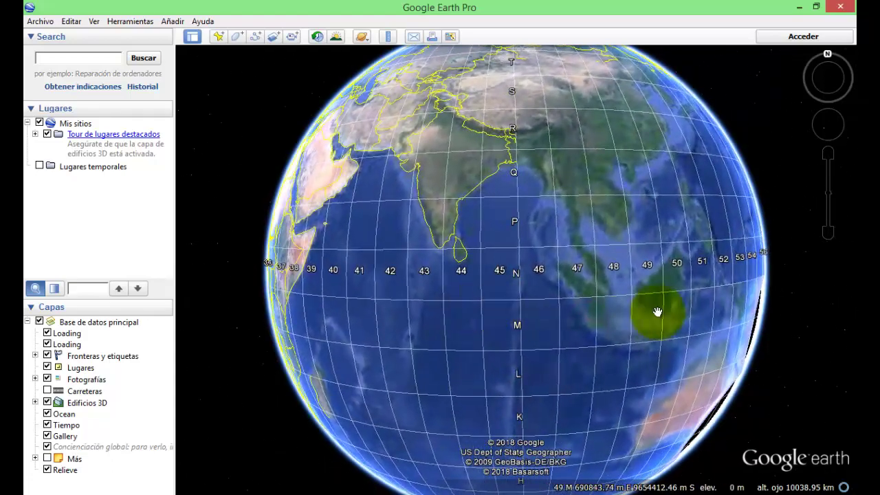
drag(654, 305, 544, 310)
mouse_move(634, 322)
mouse_down()
mouse_move(593, 320)
mouse_move(582, 334)
mouse_up()
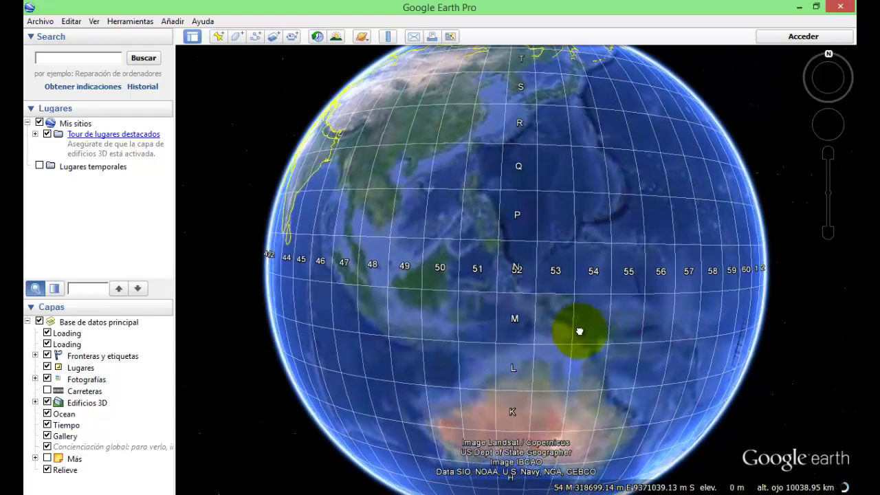
drag(628, 308, 520, 309)
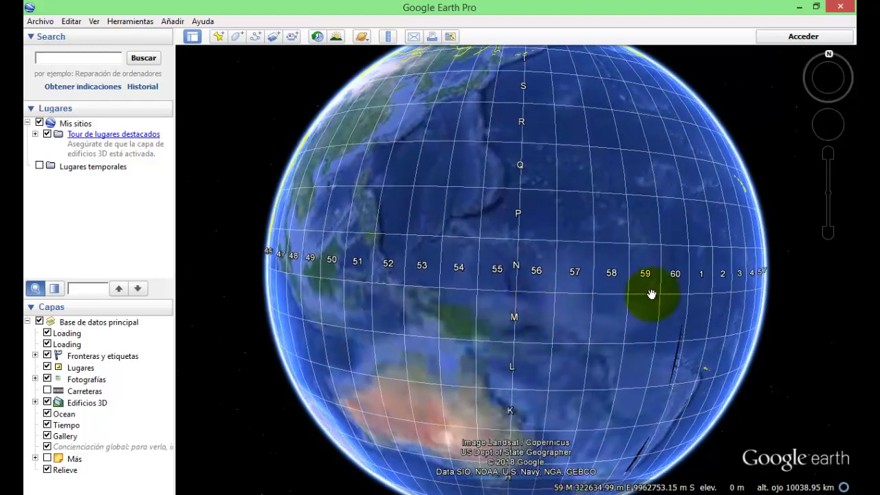
drag(654, 295, 546, 296)
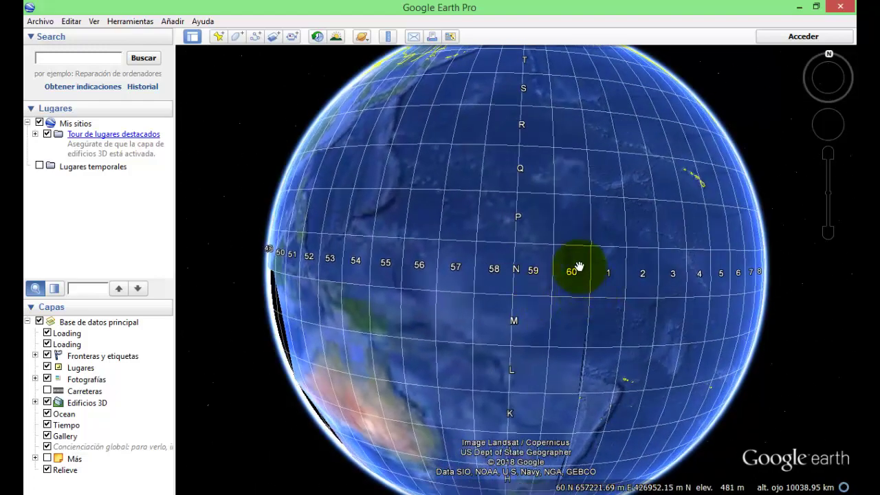
Spin back to centre northern South America and reset the view north-up.
drag(604, 297, 433, 298)
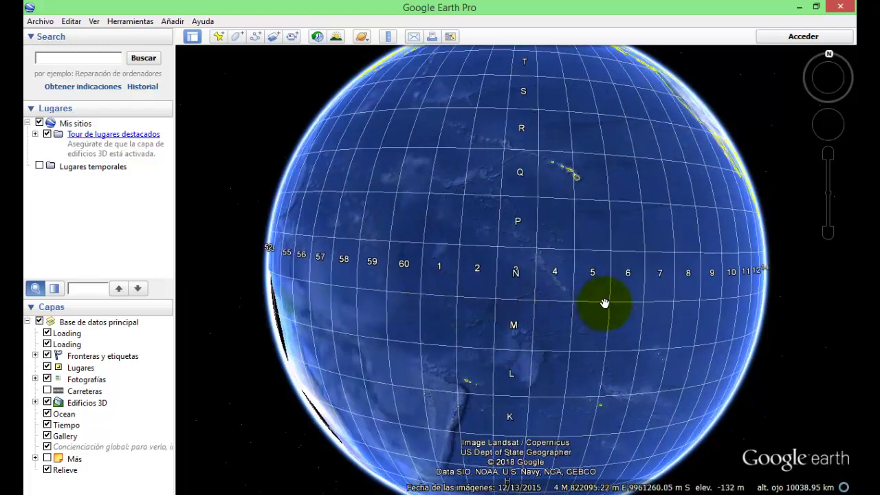
mouse_move(595, 305)
mouse_down()
mouse_move(452, 304)
mouse_move(571, 314)
mouse_move(452, 314)
mouse_up()
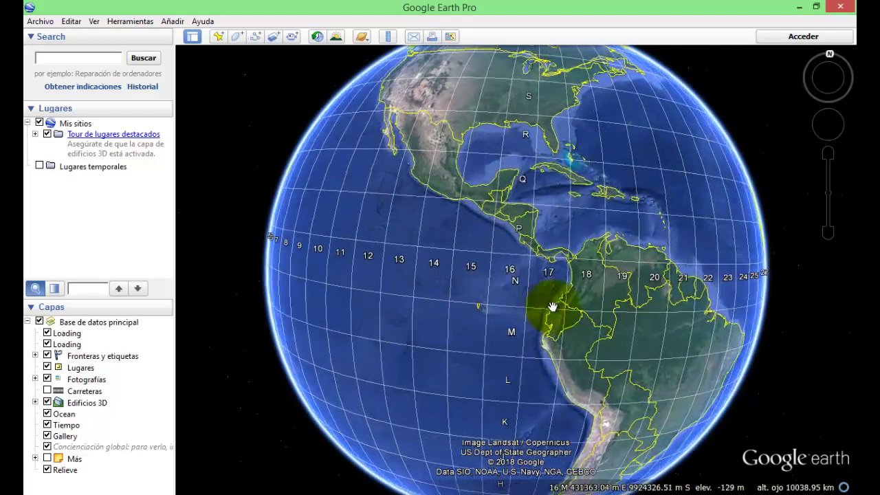
drag(589, 305, 515, 305)
drag(619, 307, 570, 298)
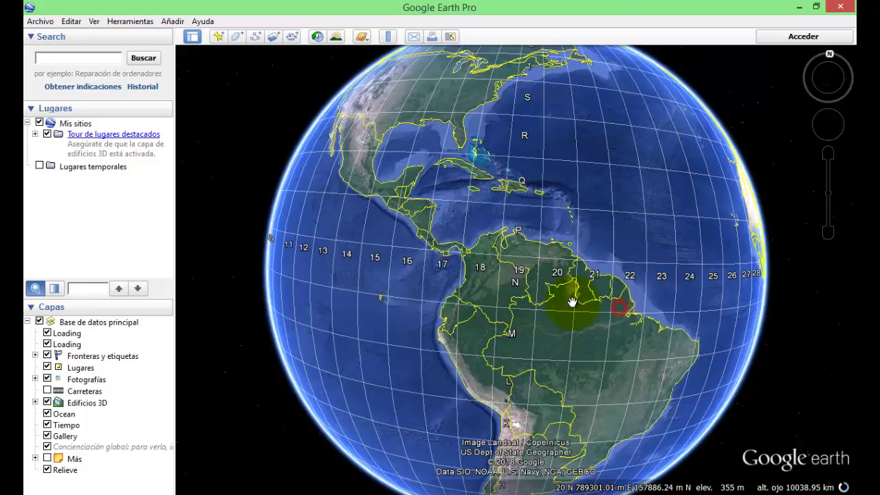
click(825, 64)
click(559, 206)
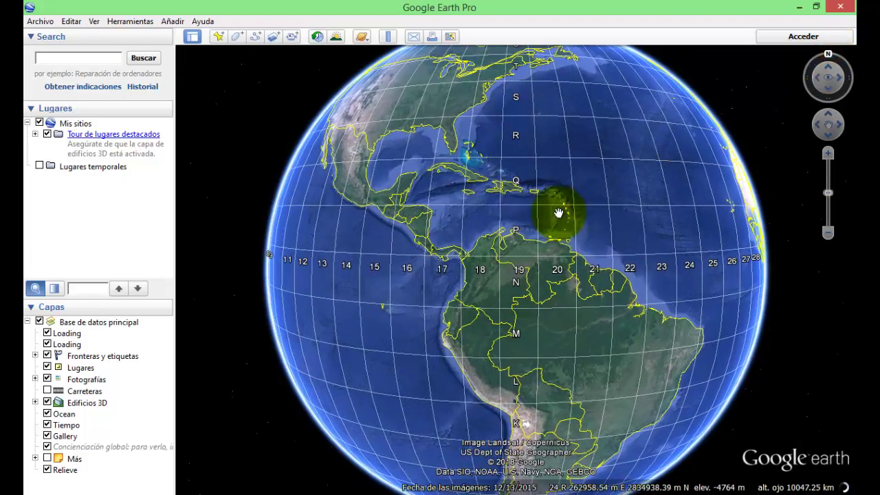
Zoom in on Colombia near Bogotá.
click(505, 334)
double_click(514, 314)
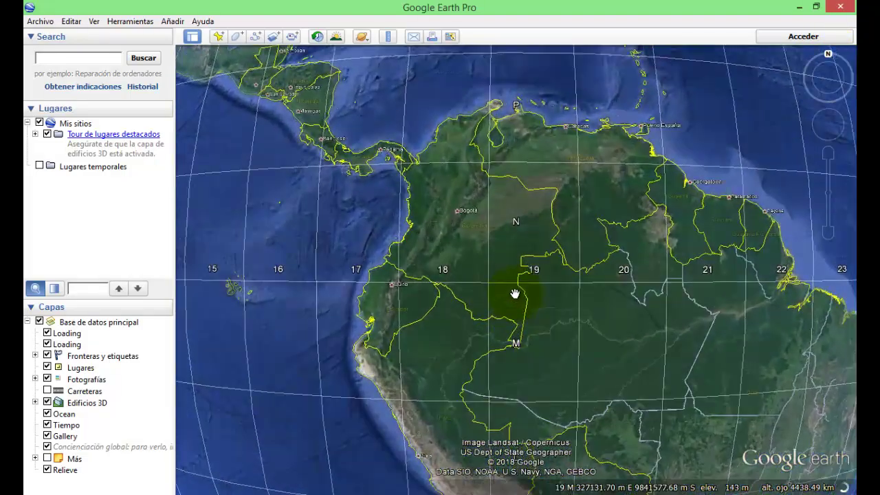
double_click(520, 230)
click(449, 214)
double_click(480, 211)
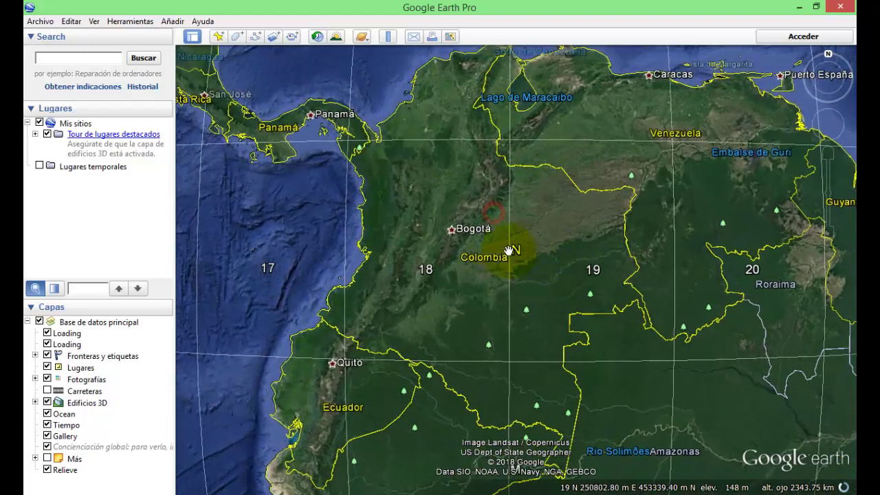
double_click(458, 250)
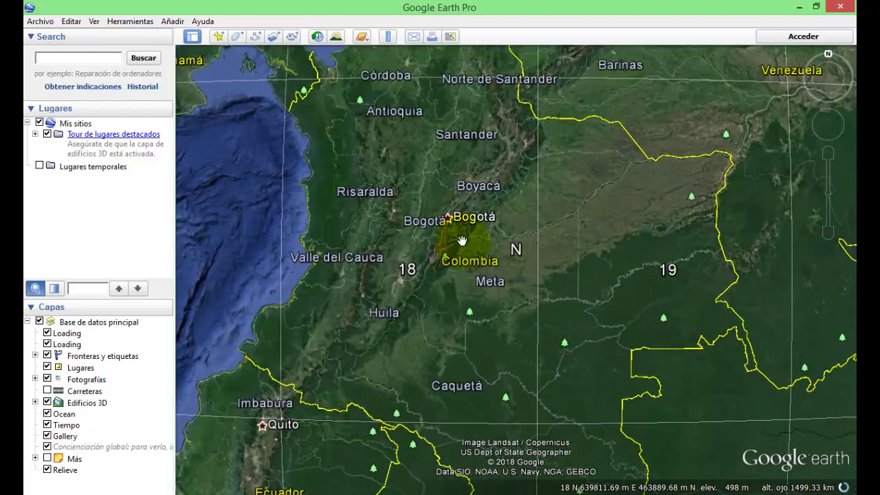
Zoom in and out to confirm Colombia lies in UTM zone 18, band N.
scroll(463, 238, down, 3)
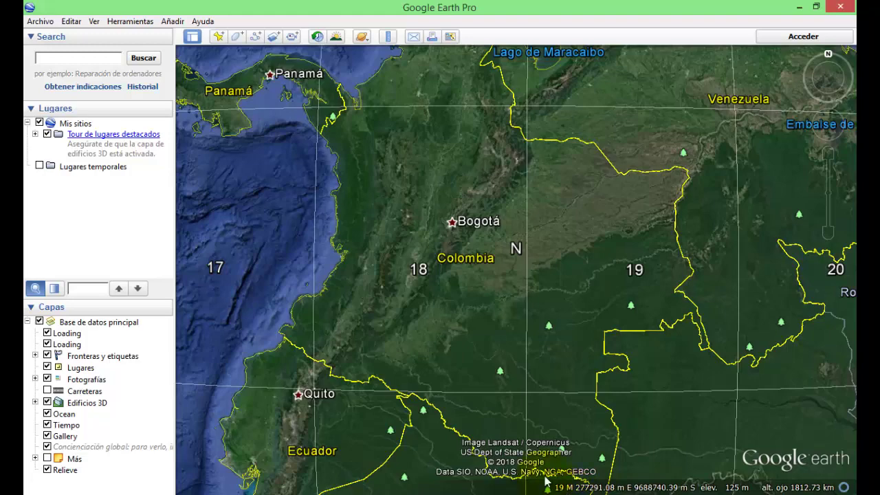
scroll(491, 315, down, 3)
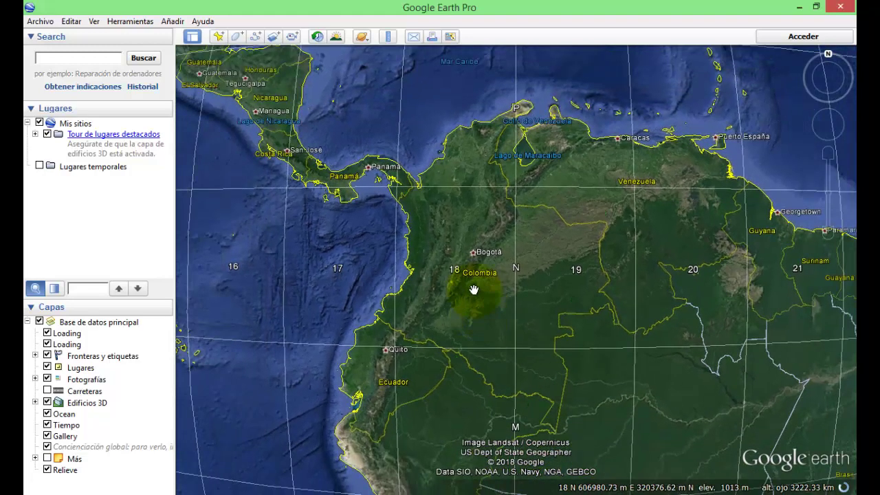
scroll(610, 492, up, 2)
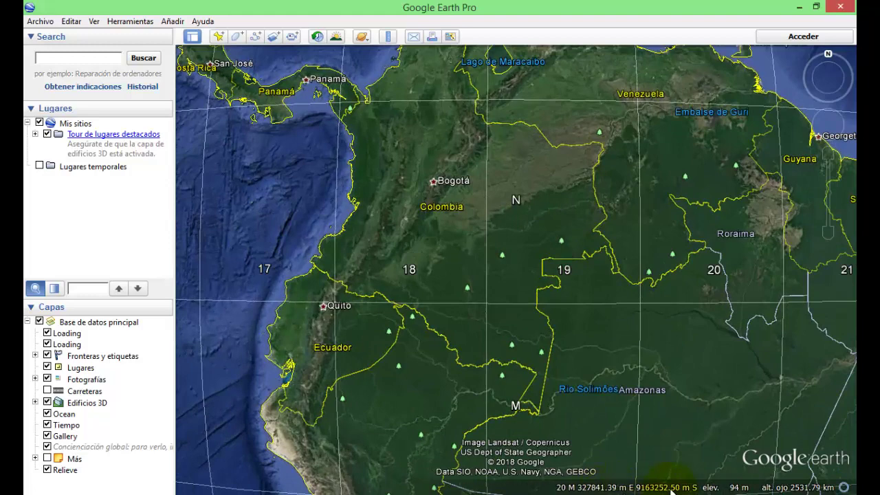
scroll(521, 383, down, 2)
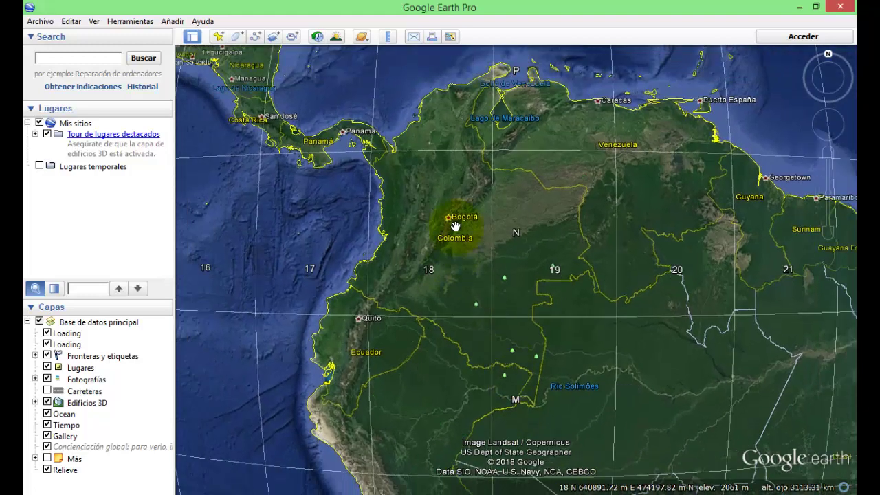
scroll(385, 278, down, 2)
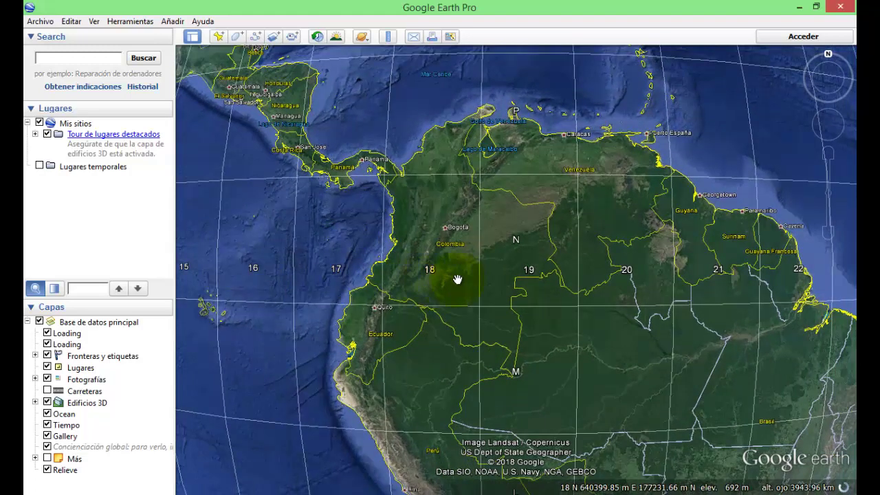
scroll(452, 285, up, 3)
scroll(432, 239, up, 2)
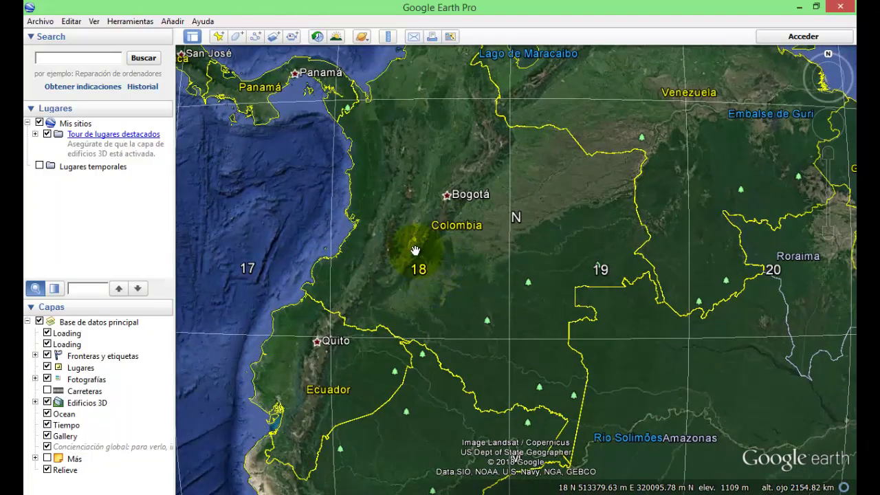
scroll(429, 286, down, 2)
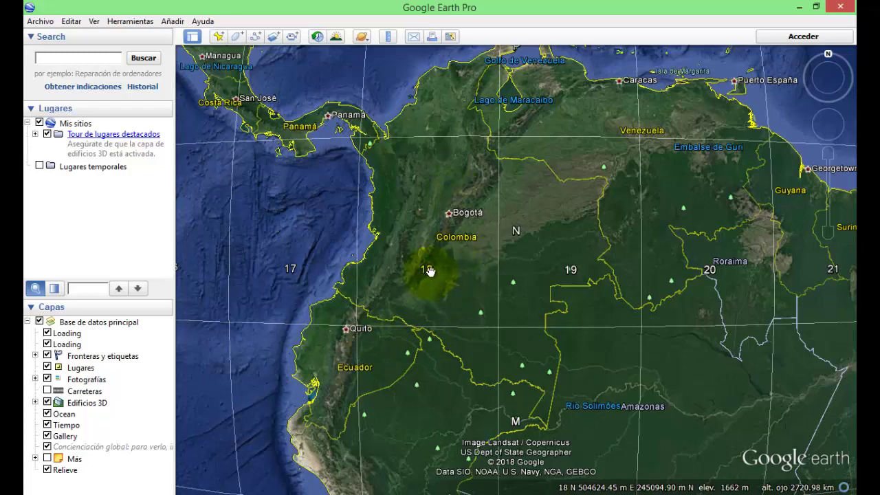
scroll(431, 269, up, 2)
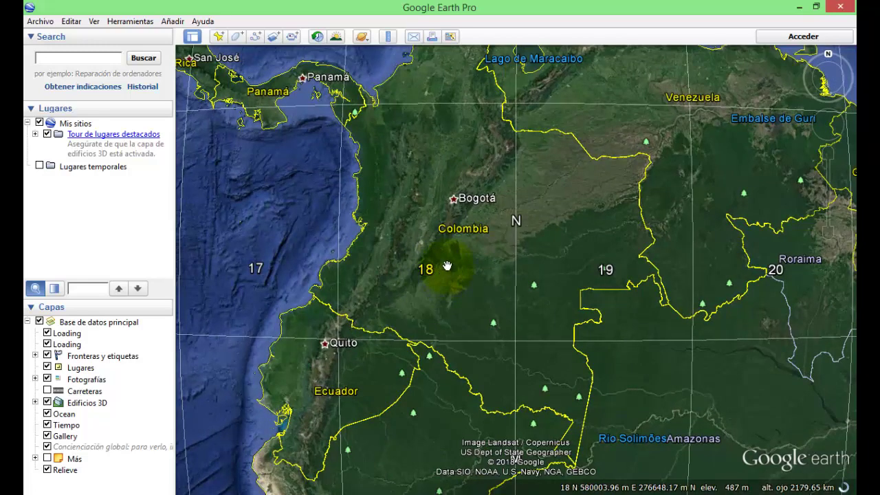
scroll(443, 272, down, 2)
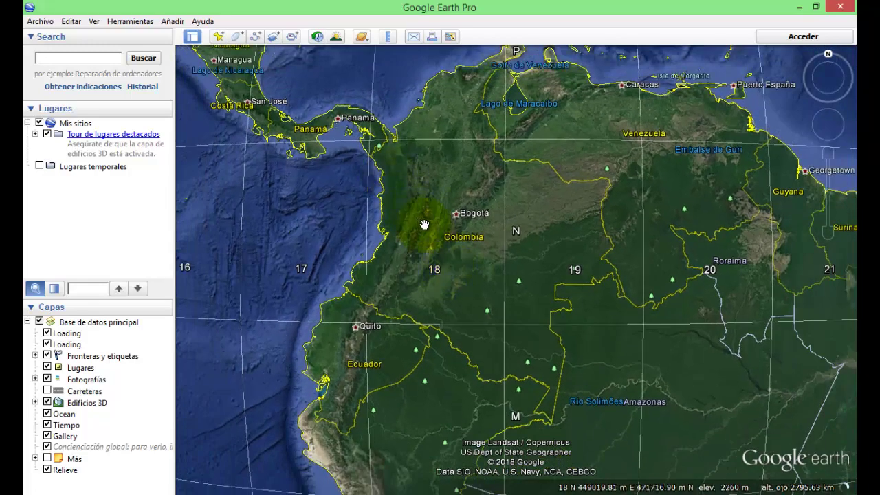
scroll(449, 252, up, 2)
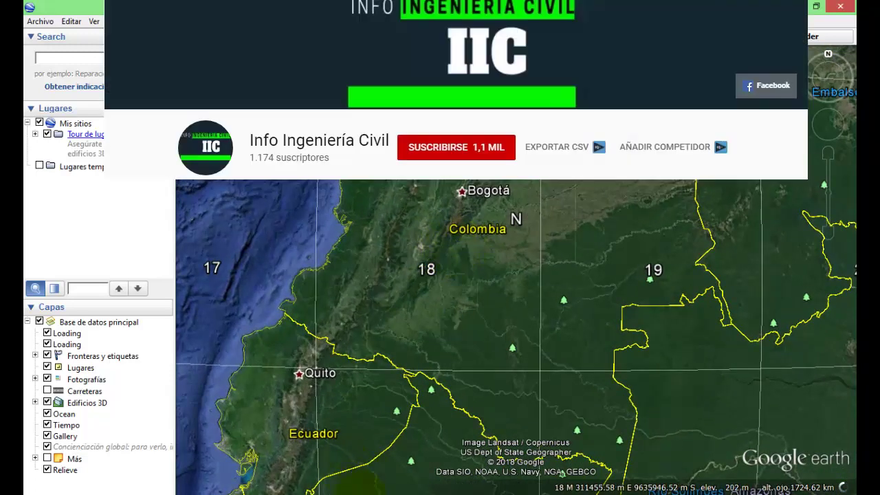
Return to Civil 3D's Drawing Settings and reselect UTM, WGS84 Datum as the zone category.
click(357, 440)
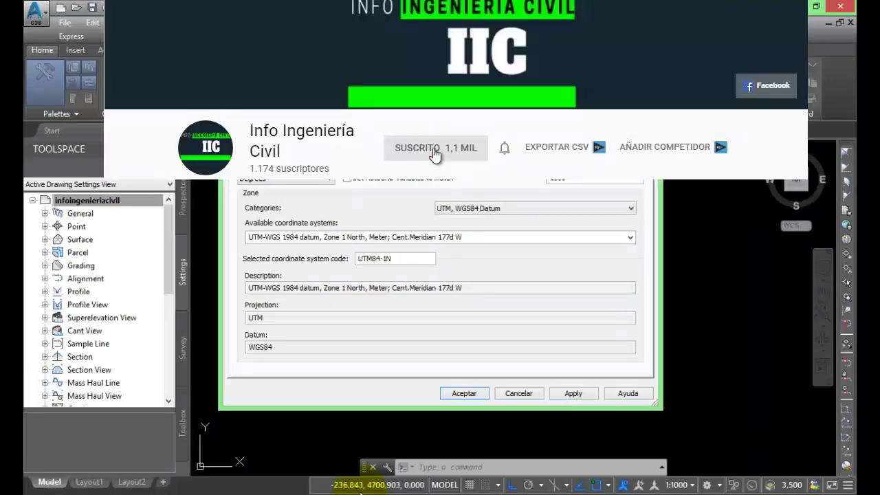
click(499, 208)
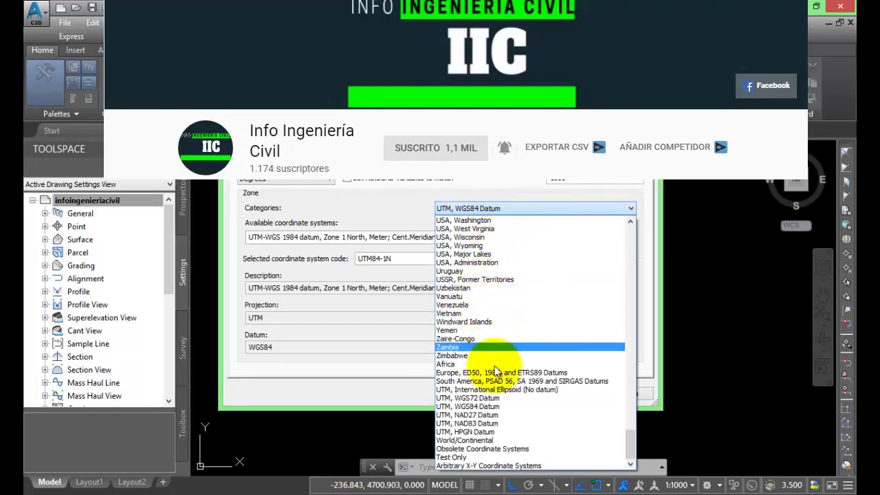
scroll(499, 389, up, 1)
scroll(509, 371, up, 2)
scroll(514, 353, down, 1)
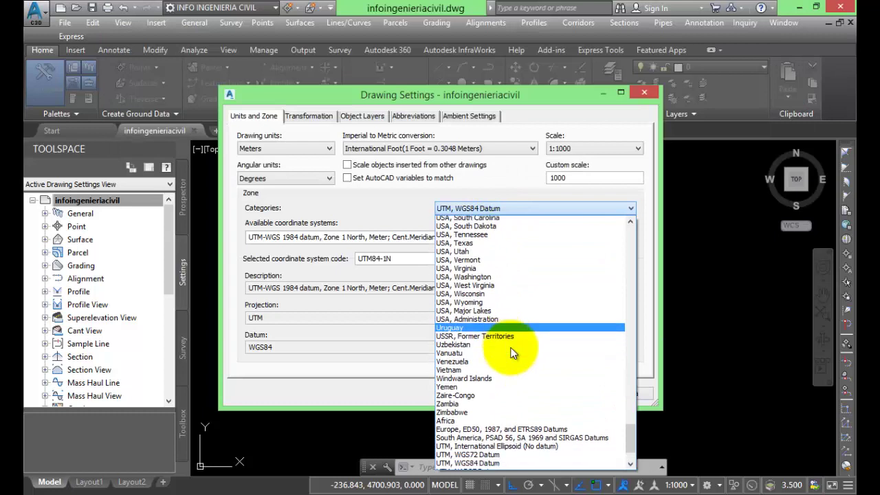
scroll(502, 361, down, 2)
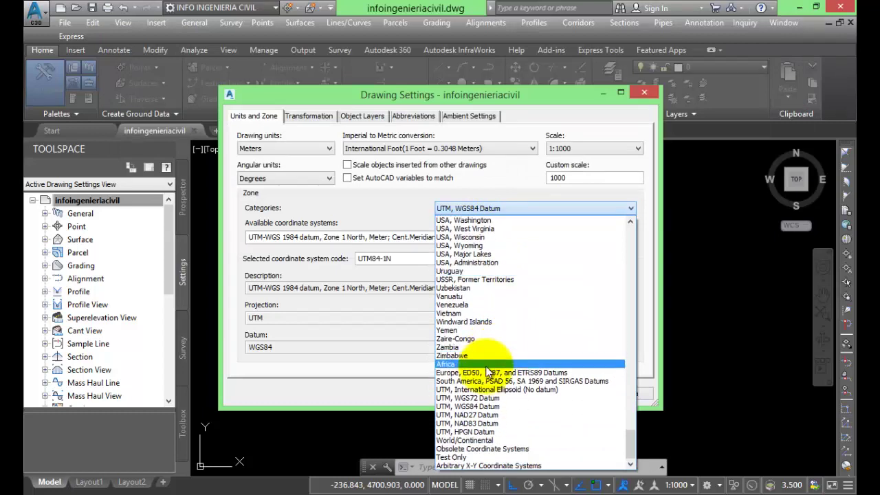
click(484, 407)
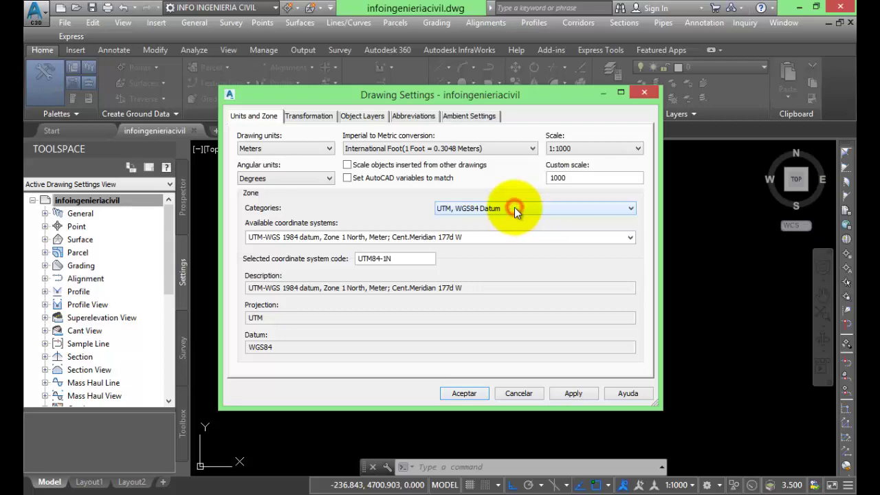
Choose the UTM-WGS 1984 Zone 18 North coordinate system (UTM84-18N) and apply it.
click(514, 207)
click(515, 206)
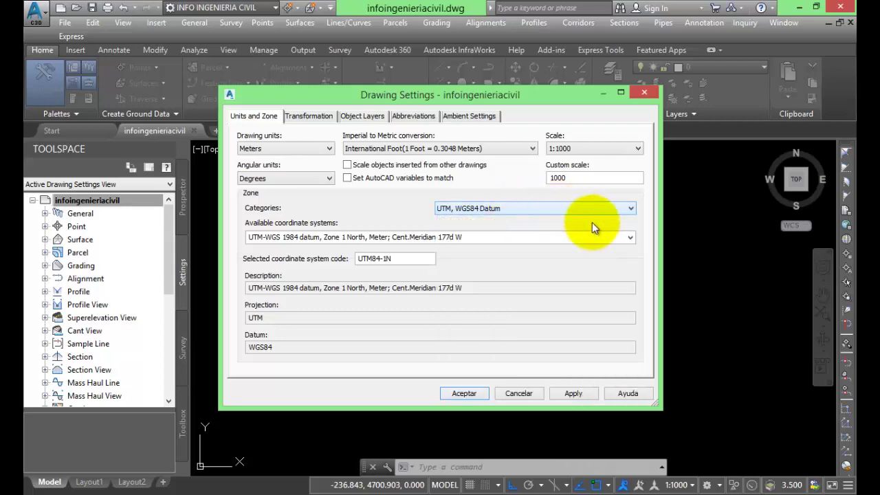
click(629, 239)
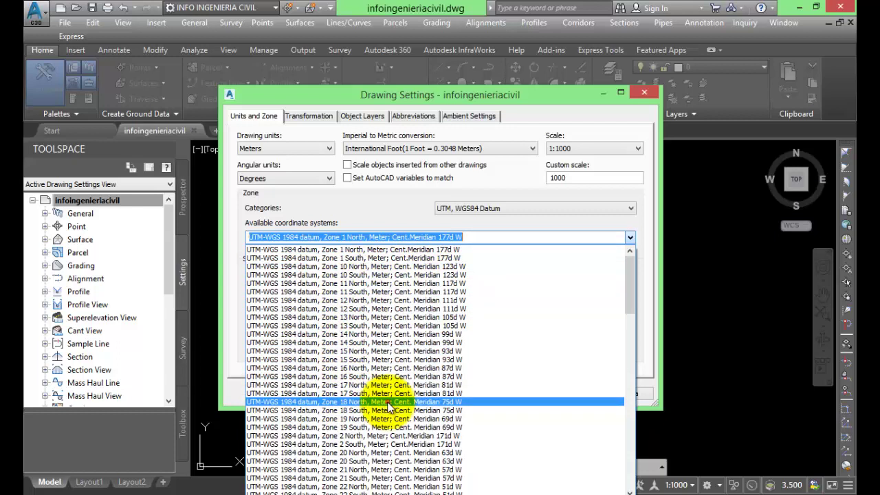
click(390, 406)
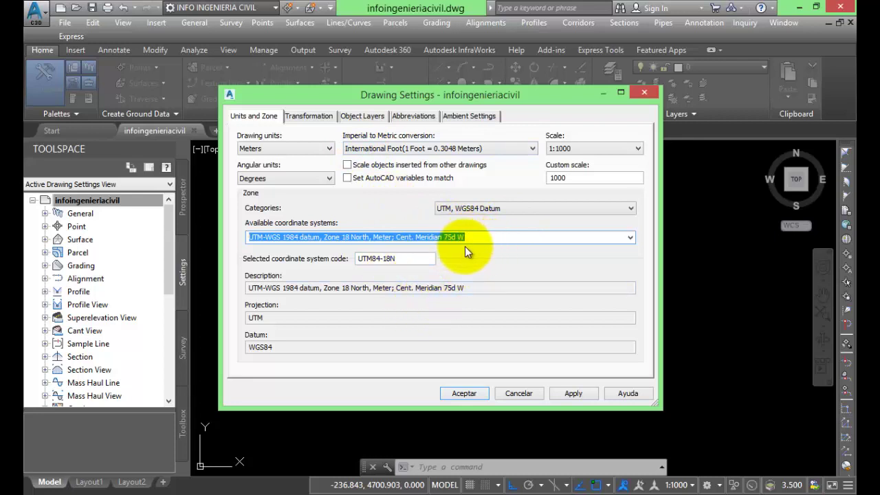
click(577, 396)
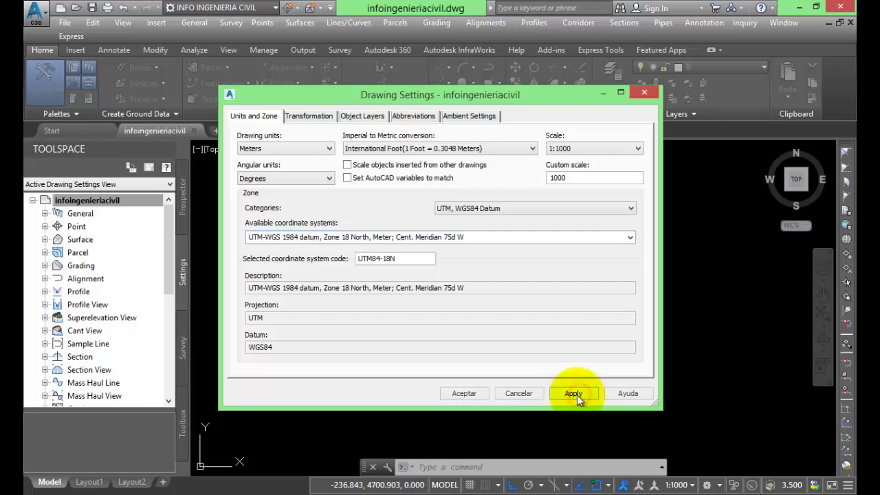
Accept the Drawing Settings with Aceptar and switch to the Geolocation ribbon tab.
click(471, 393)
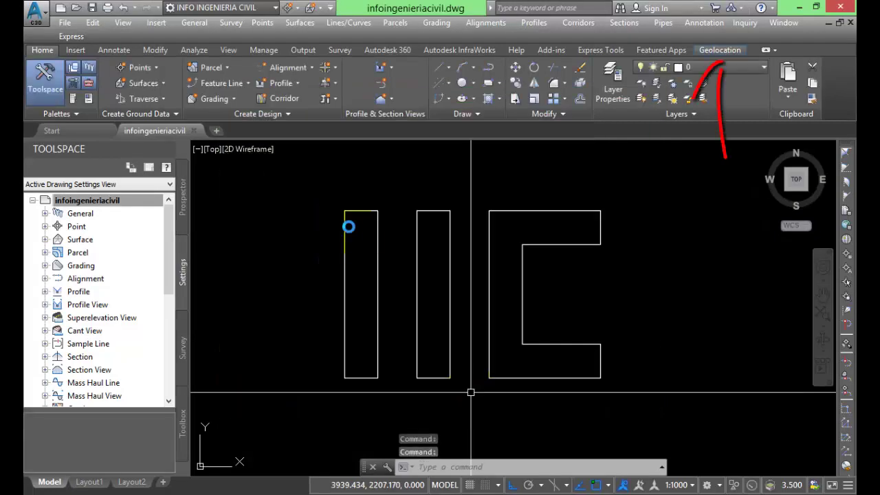
click(720, 52)
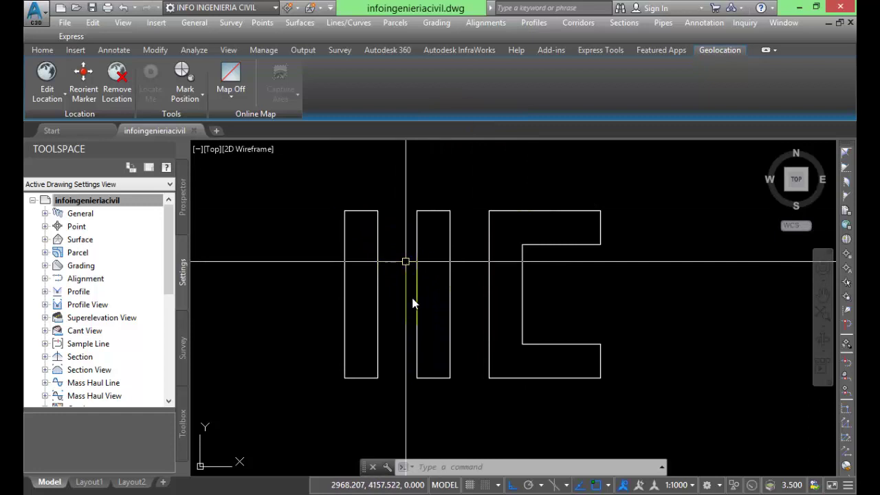
scroll(488, 299, down, 1)
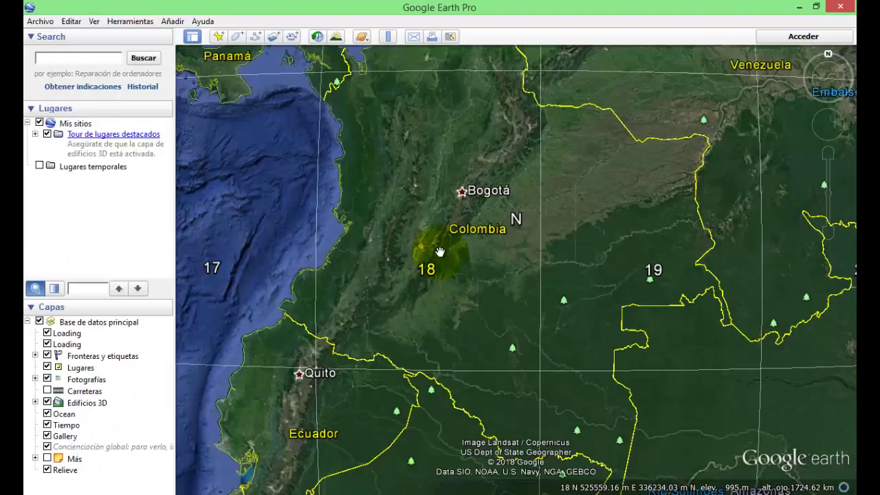
Zoom the Google Earth globe out, then zoom back in toward the Amazon.
scroll(440, 252, down, 5)
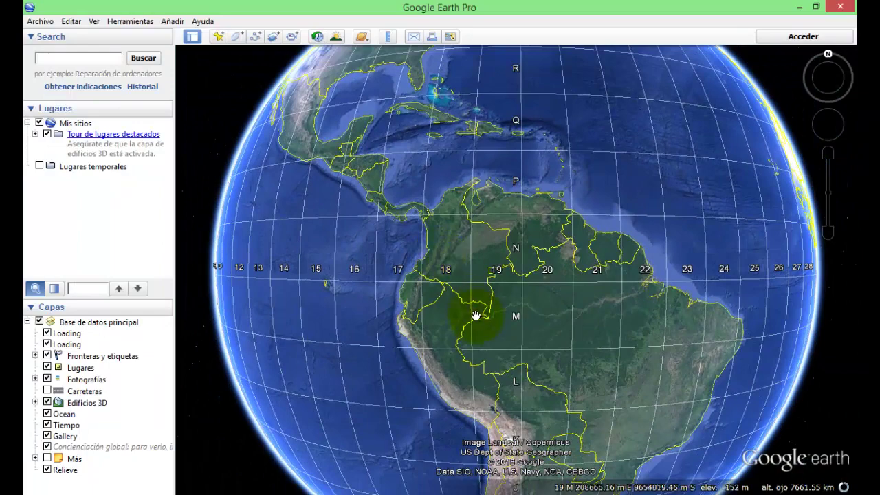
double_click(467, 308)
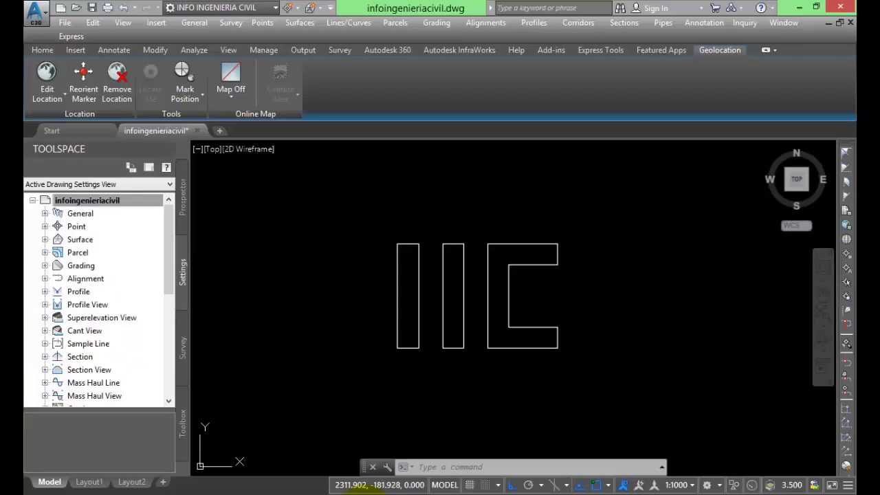
scroll(440, 317, down, 4)
scroll(443, 318, up, 3)
scroll(448, 321, up, 2)
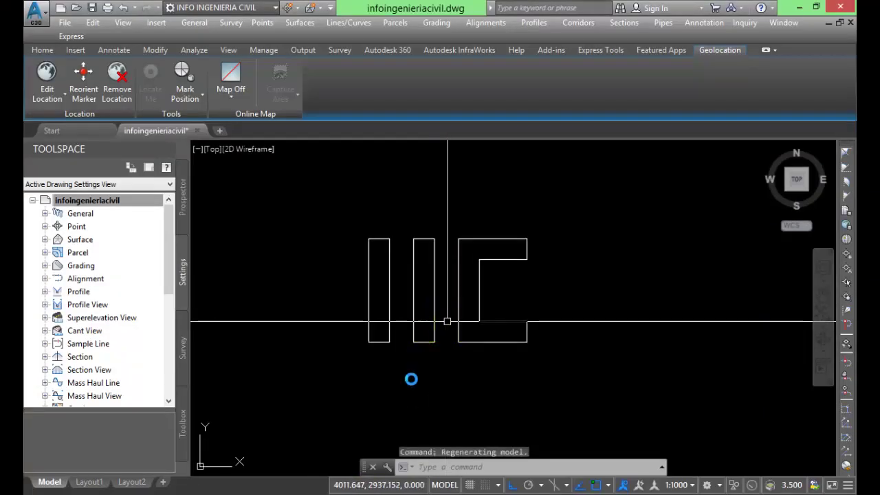